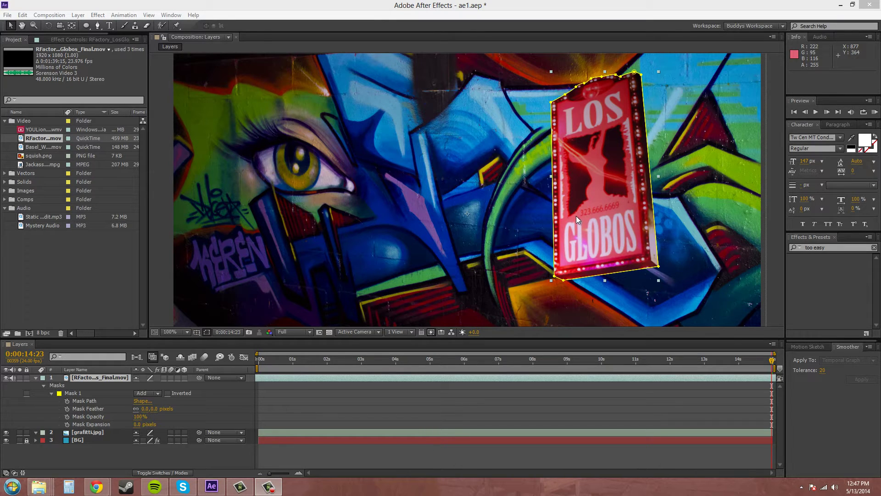
Set the General preference Path Point Size to 10 pixels
click(22, 16)
mouse_move(52, 237)
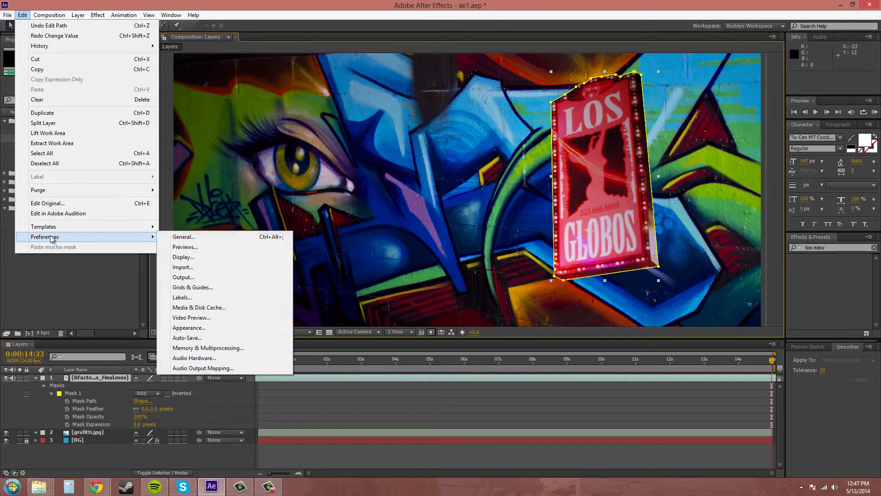
click(211, 237)
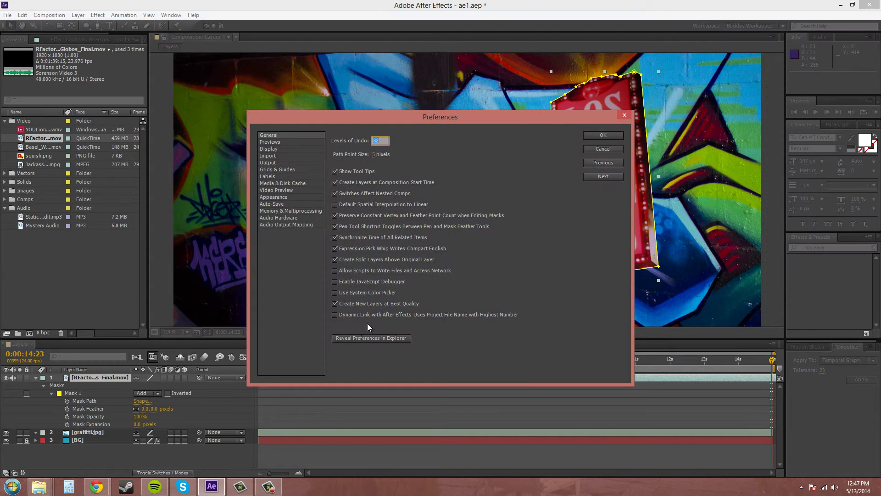
click(382, 159)
mouse_move(379, 156)
mouse_down()
mouse_move(406, 158)
mouse_move(380, 154)
mouse_up()
text(10)
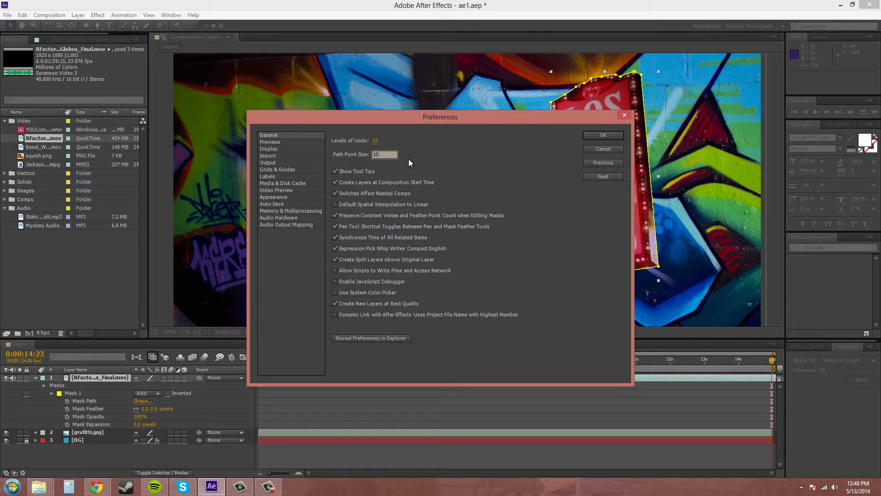
click(604, 136)
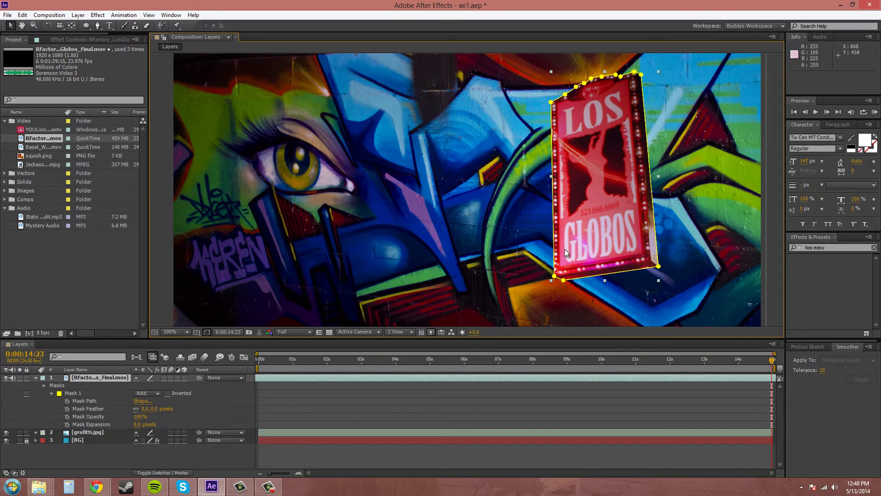
Zoom in and toggle the mask outline to inspect the larger vertices along the sign
scroll(551, 252, up, 4)
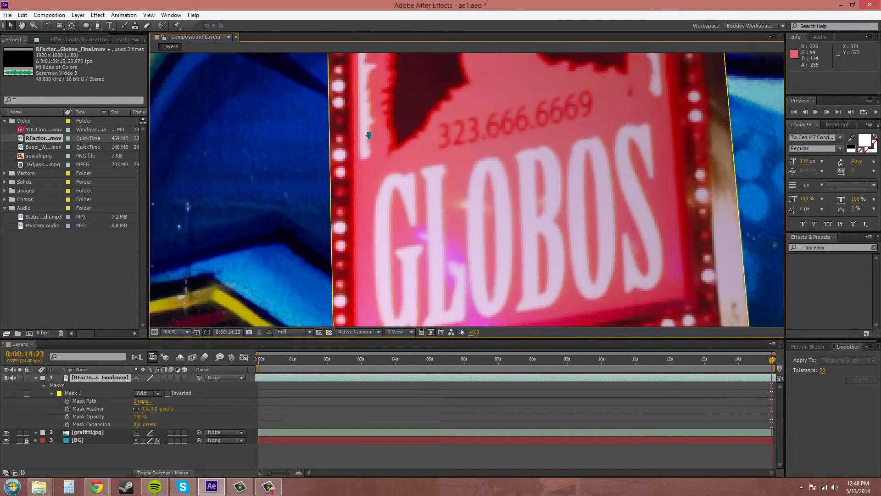
scroll(591, 245, up, 2)
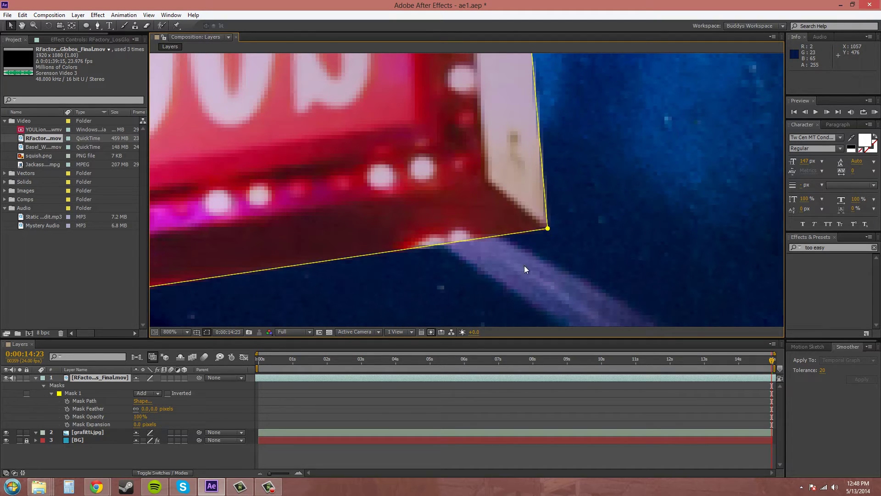
click(206, 332)
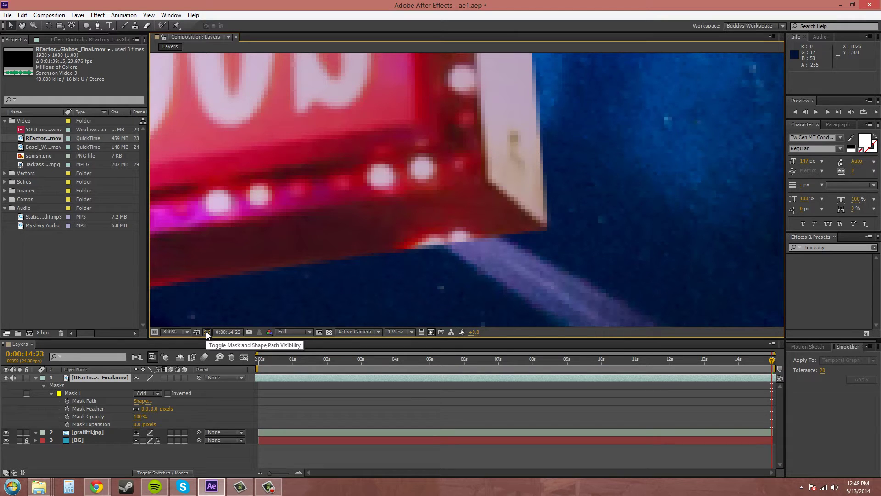
click(206, 331)
scroll(427, 151, down, 6)
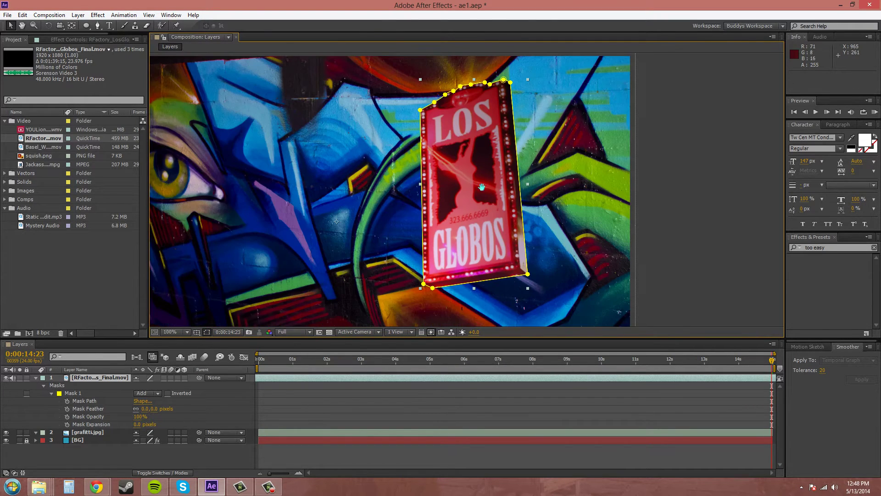
Return the General preference Path Point Size to 5 pixels and recentre the sign
drag(482, 186, 469, 234)
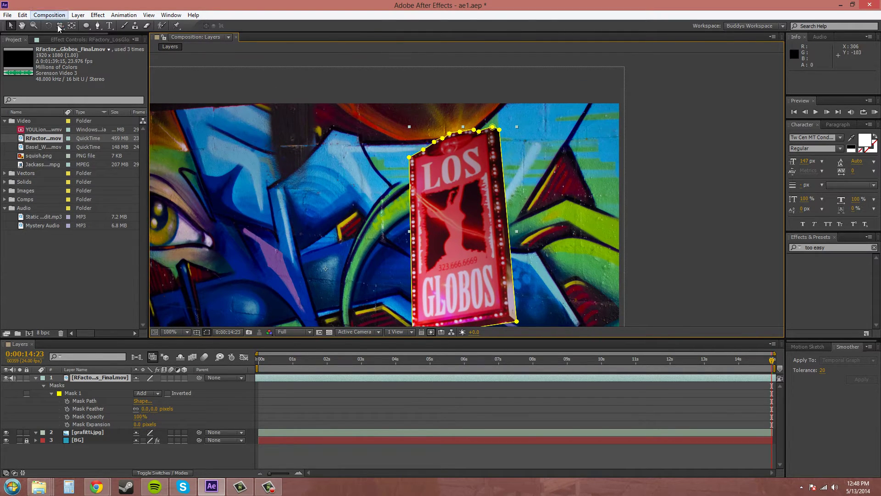
click(23, 15)
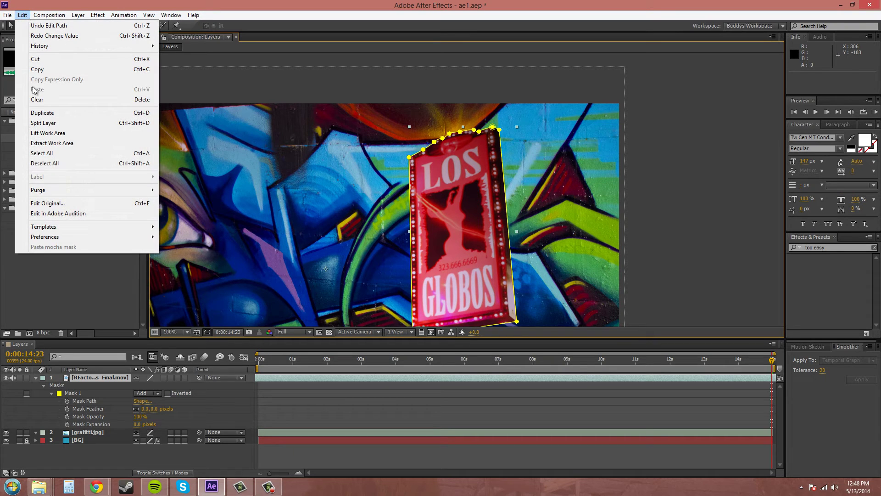
mouse_move(151, 236)
click(183, 236)
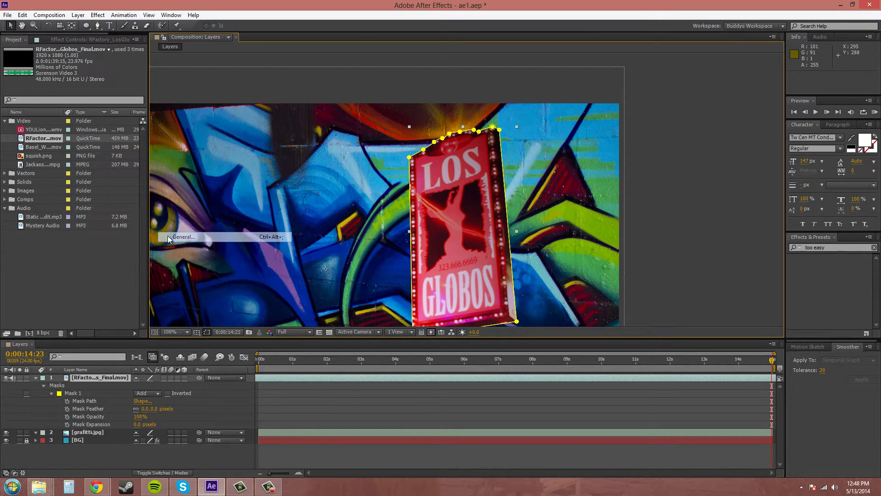
click(375, 154)
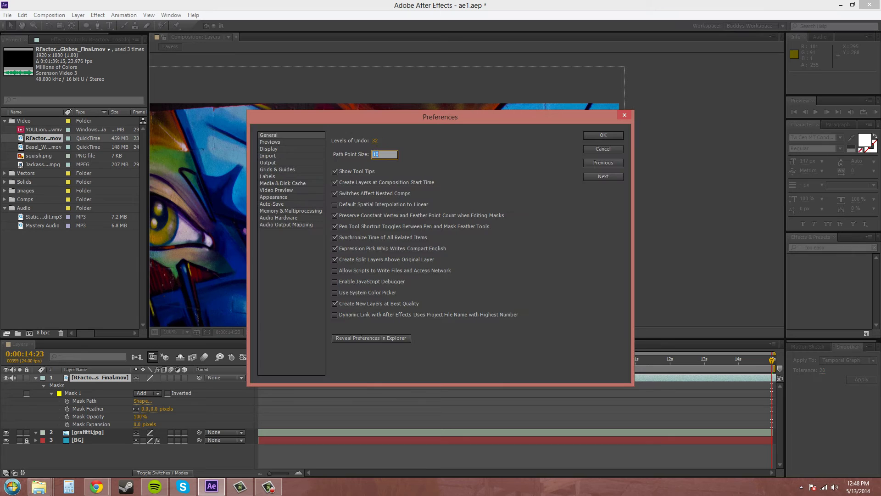
click(609, 134)
drag(561, 178, 597, 106)
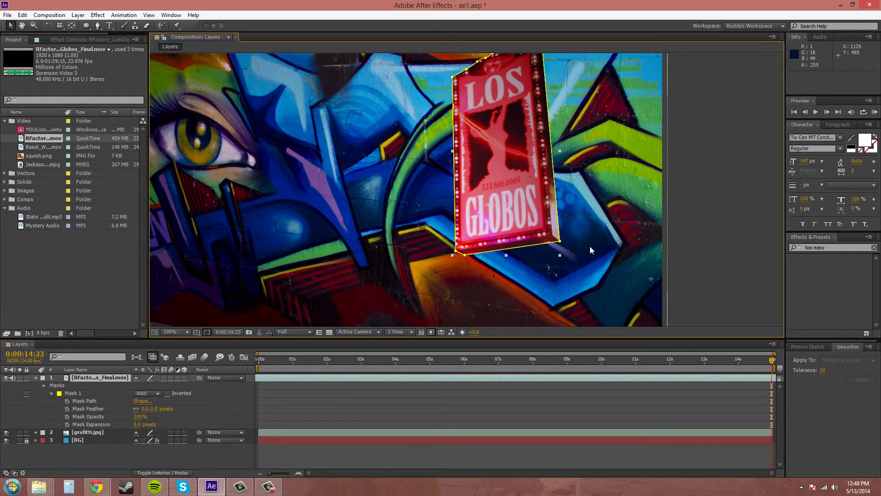
click(75, 393)
drag(553, 248, 454, 274)
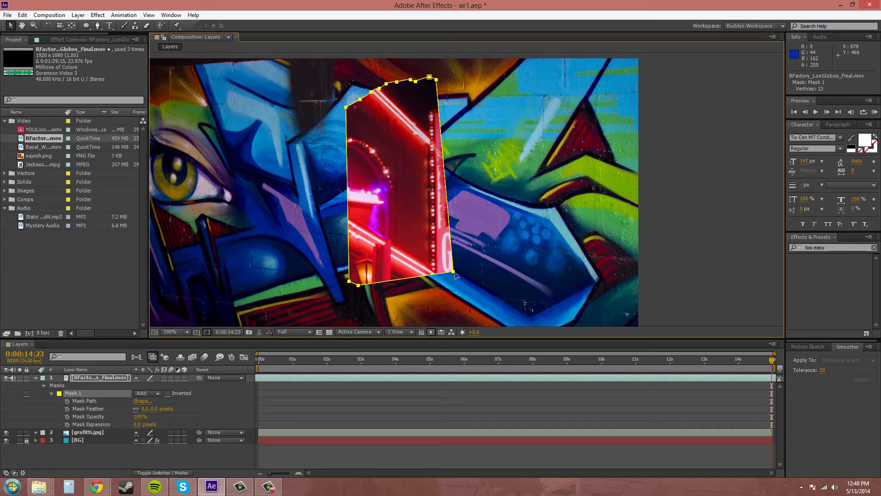
key(ctrl+z)
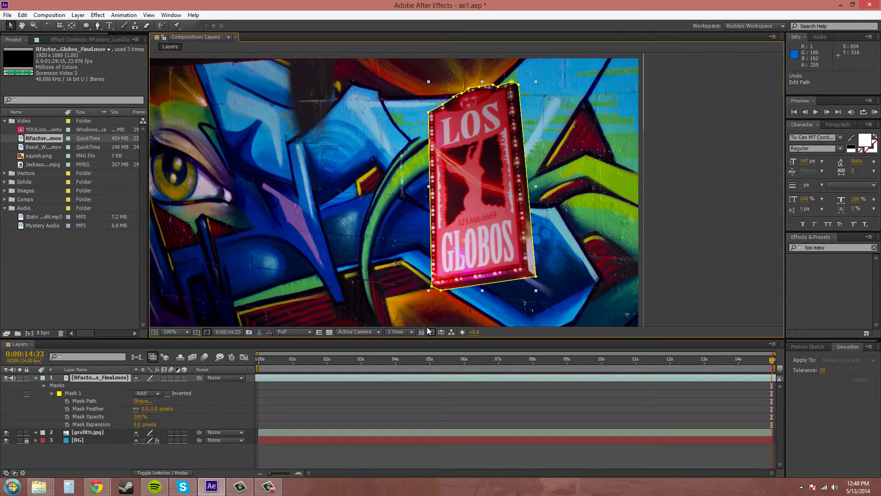
click(536, 278)
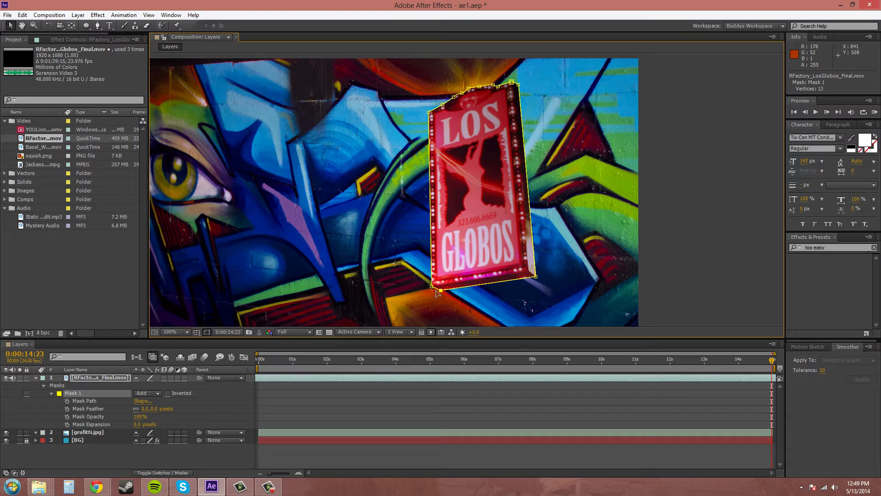
click(536, 276)
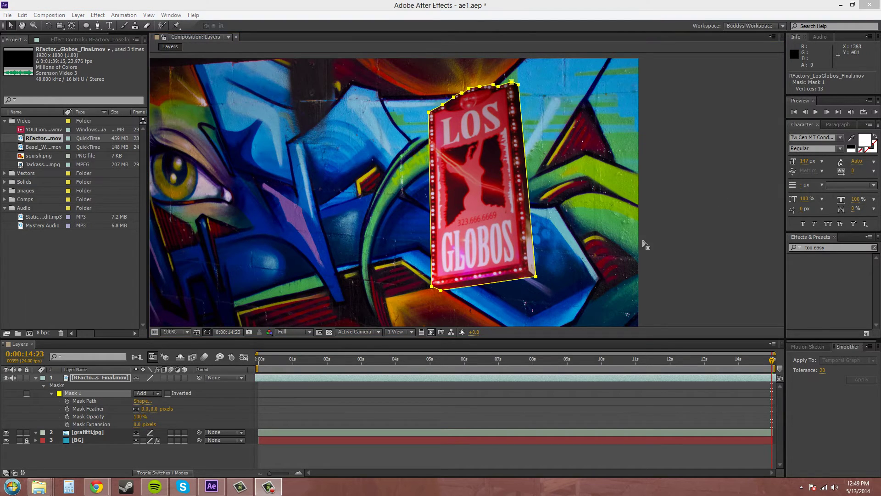
Try free-transforming and reshaping Mask 1's points, then undo the reshape
click(582, 231)
key(ctrl+t)
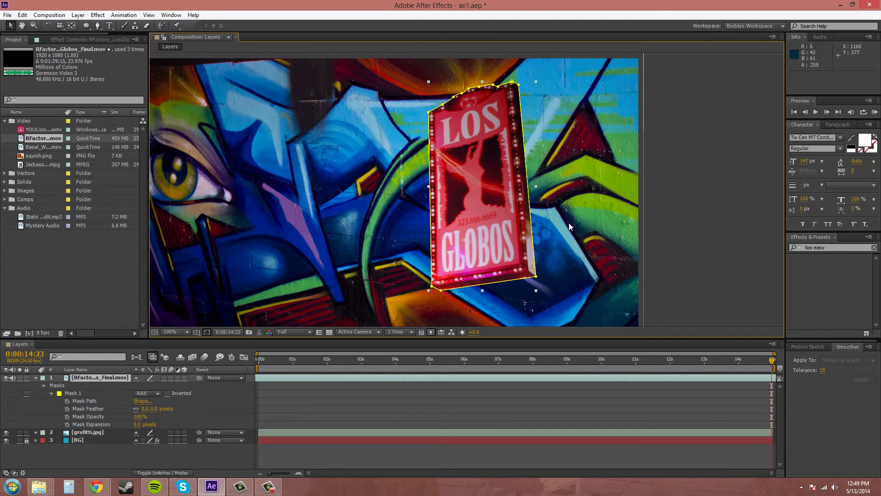
double_click(527, 186)
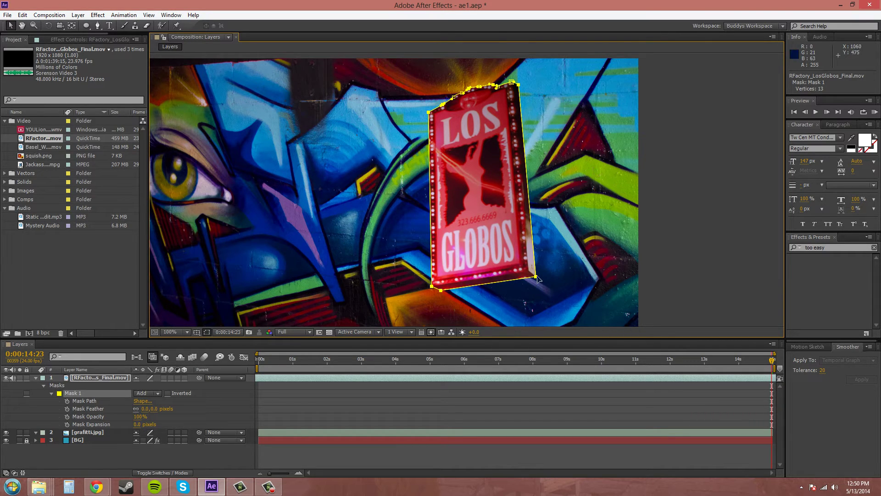
drag(538, 278, 599, 301)
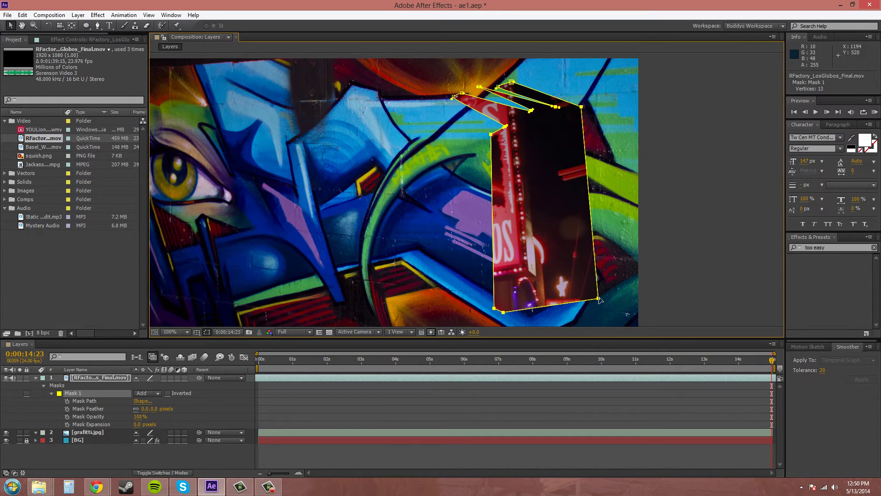
key(ctrl+z)
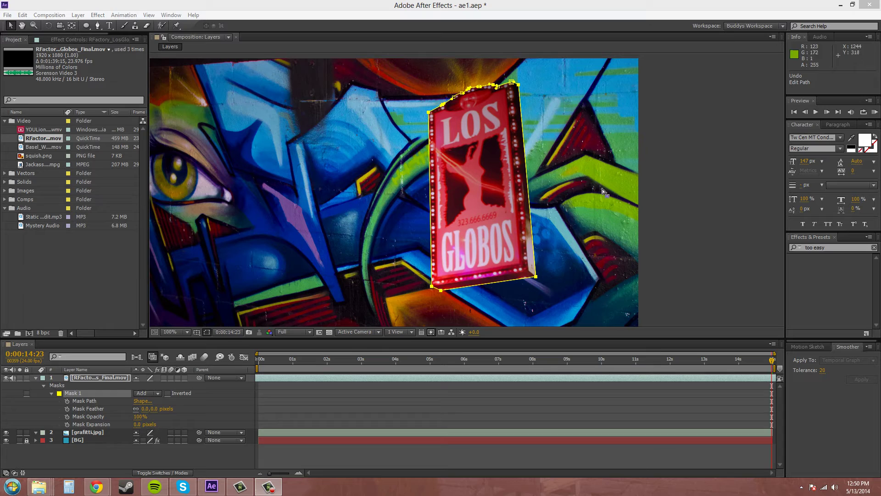
click(562, 161)
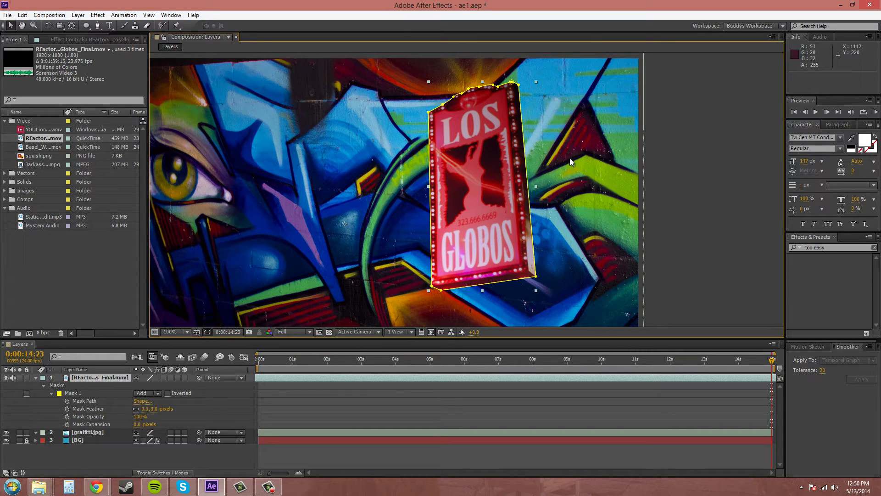
Undo the graffiti wall shift and lock the grafitti.jpg layer
drag(569, 235, 532, 252)
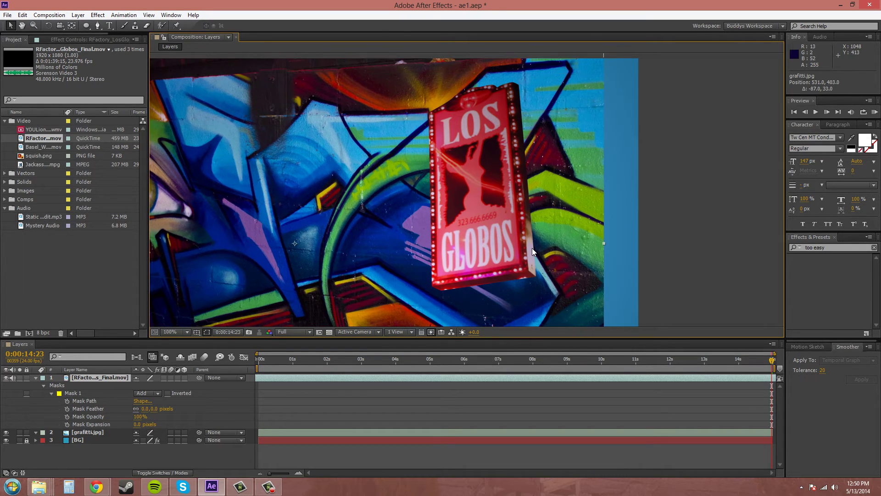
key(ctrl+z)
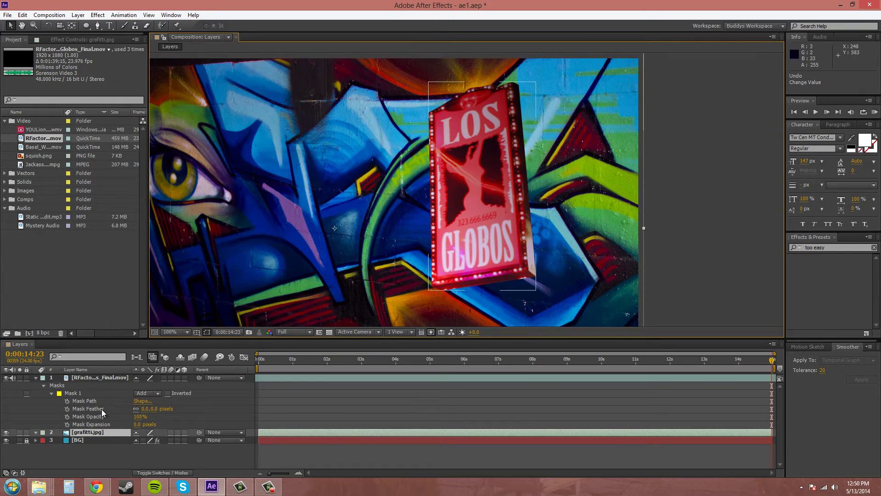
click(26, 432)
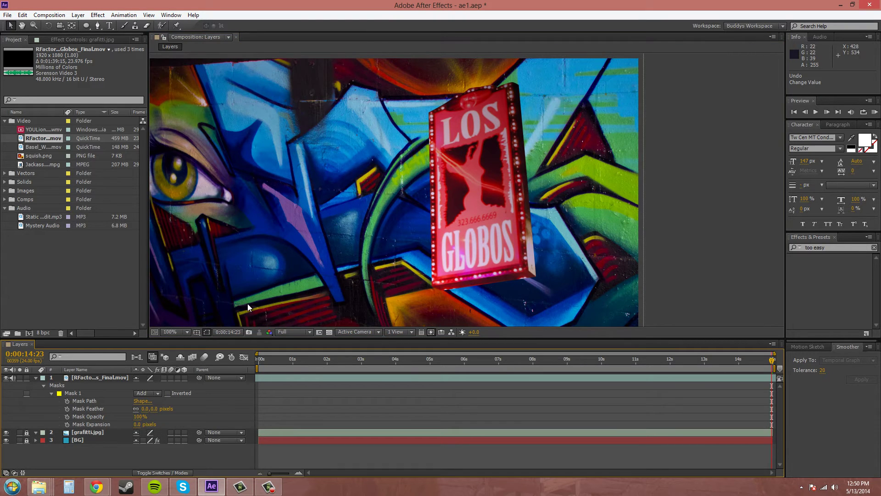
Select the Los Globos layer's Mask 1 and marquee-select groups of its vertices
click(504, 248)
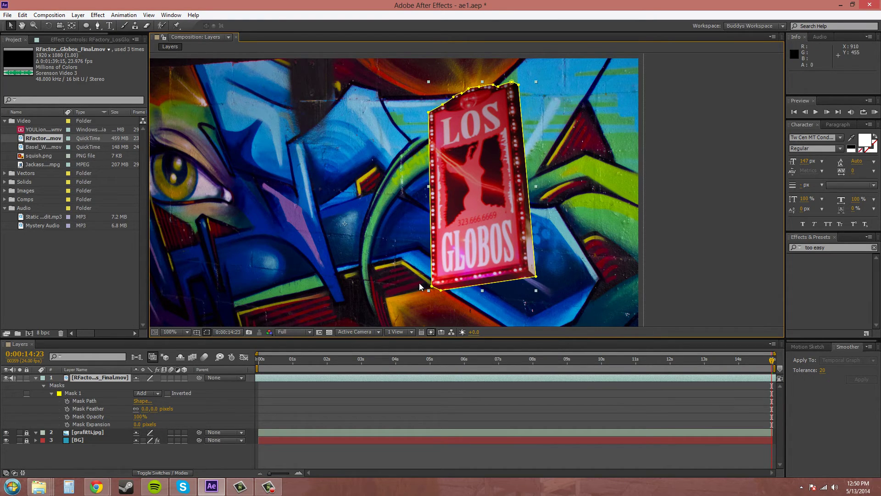
click(76, 393)
drag(380, 263, 493, 316)
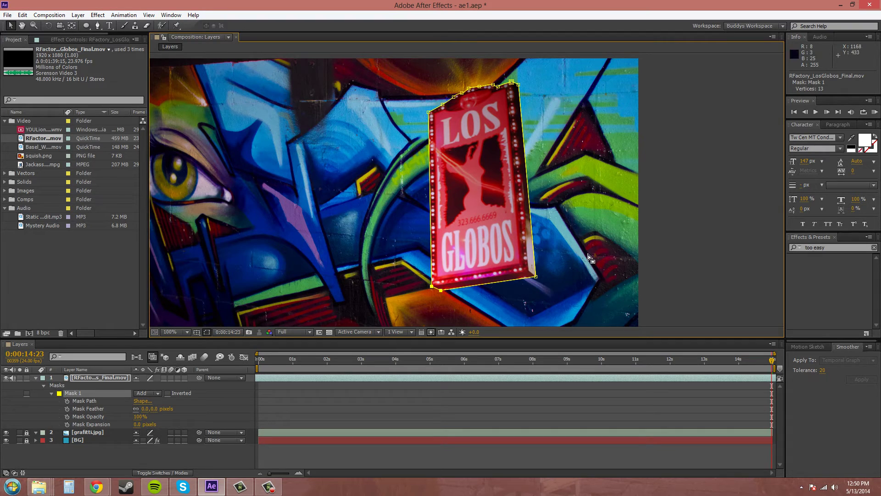
drag(591, 254, 491, 299)
drag(411, 94, 450, 131)
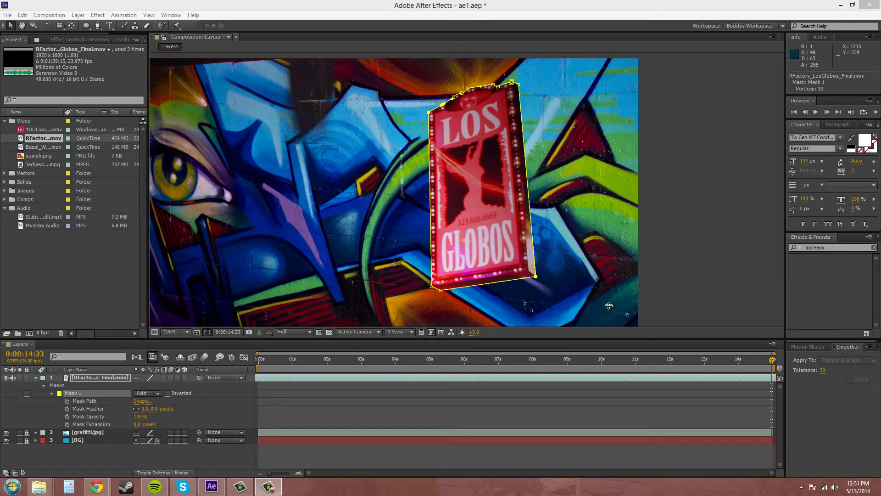
Jump to the composition's last frame and select the RFactory sign layer
click(285, 362)
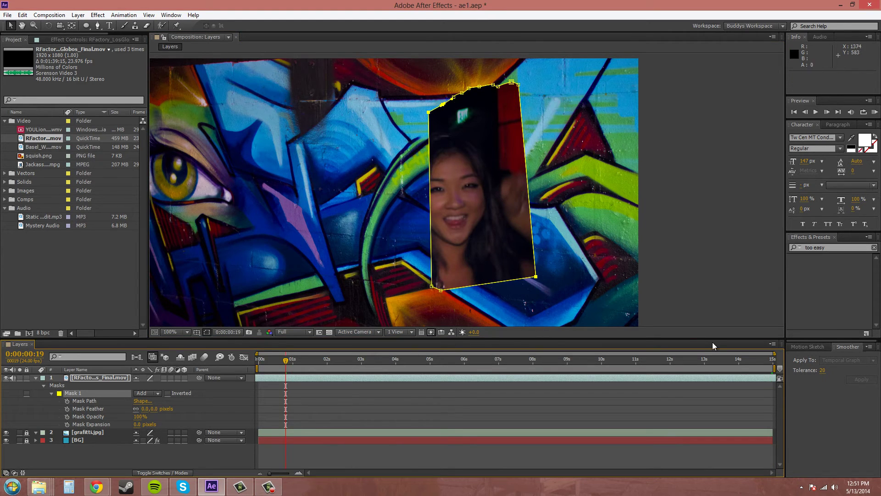
key(End)
key(ctrl+Down)
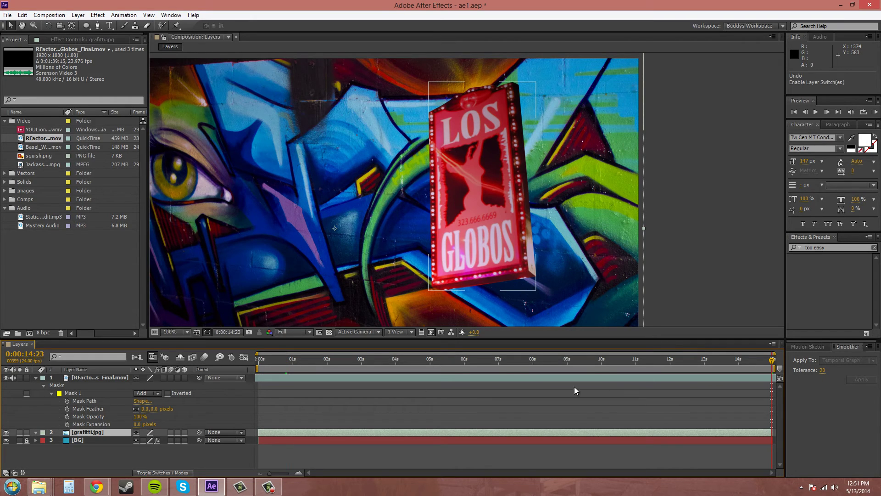
click(757, 377)
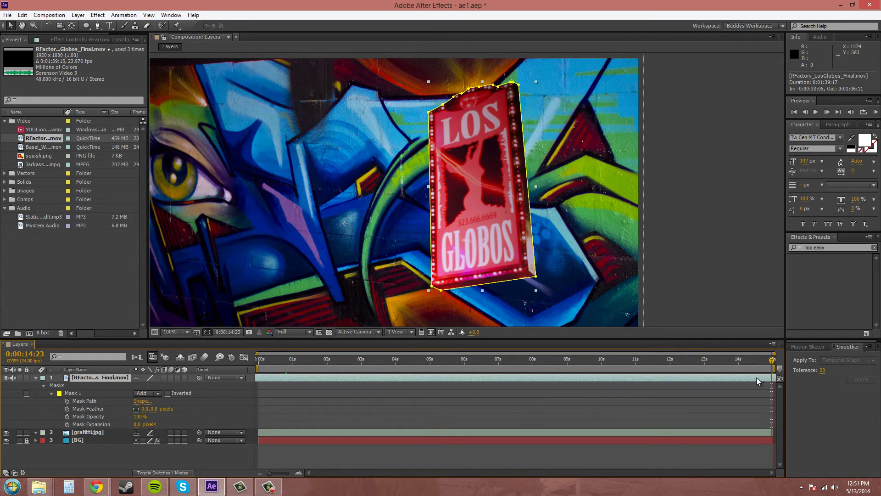
Step back and forth through the final frames to check the mask fit
key(Page_Up)
key(Page_Up)
key(Page_Up)
key(Page_Up)
key(Page_Up)
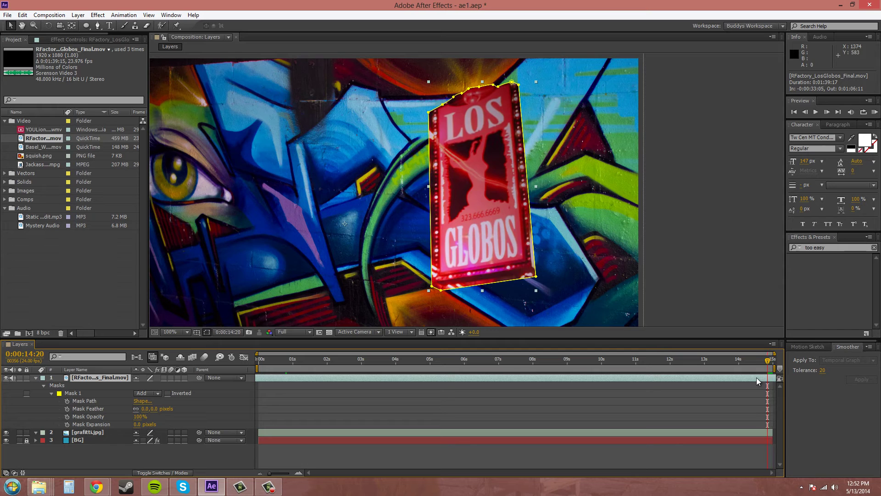
key(Page_Up)
key(Page_Up)
key(Page_Up)
key(Page_Up)
key(Page_Up)
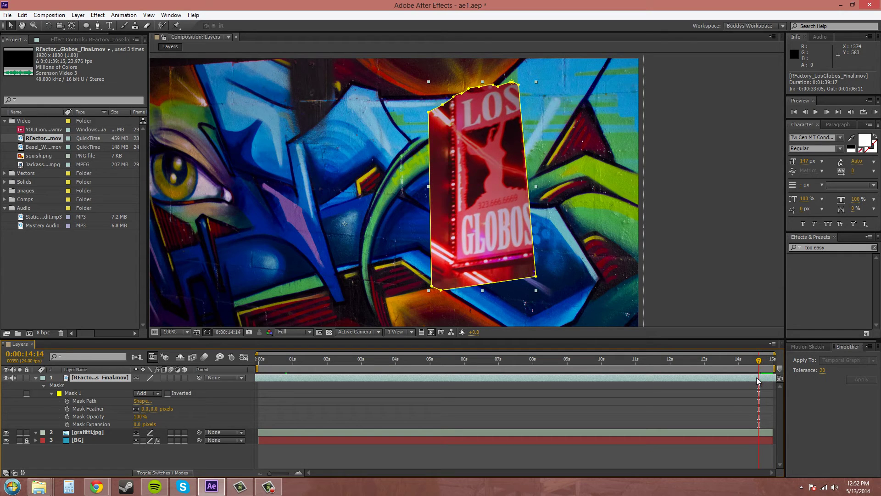
key(Page_Up)
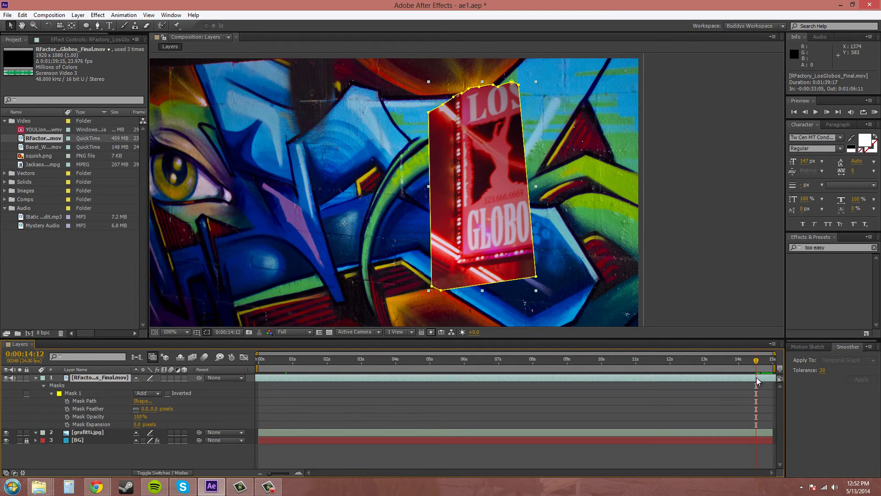
key(Page_Down)
key(Page_Down)
key(Page_Down)
key(Page_Down)
key(Page_Down)
key(Page_Down)
key(Page_Down)
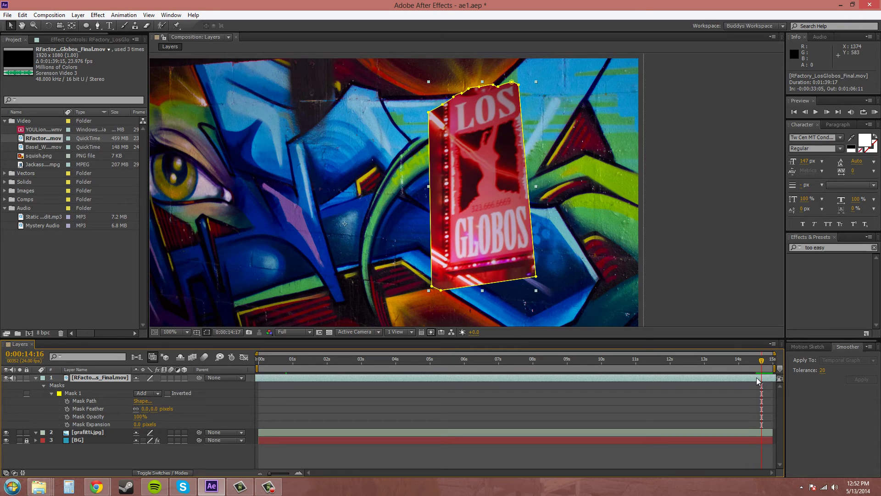
key(Page_Down)
key(Page_Down)
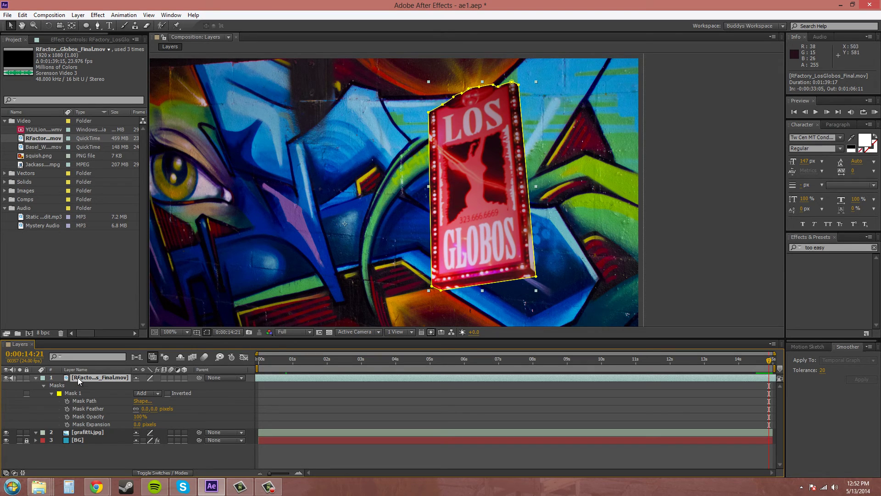
Reveal Mask 1's properties and set a Mask Path keyframe at 0:00:14:21
key(m)
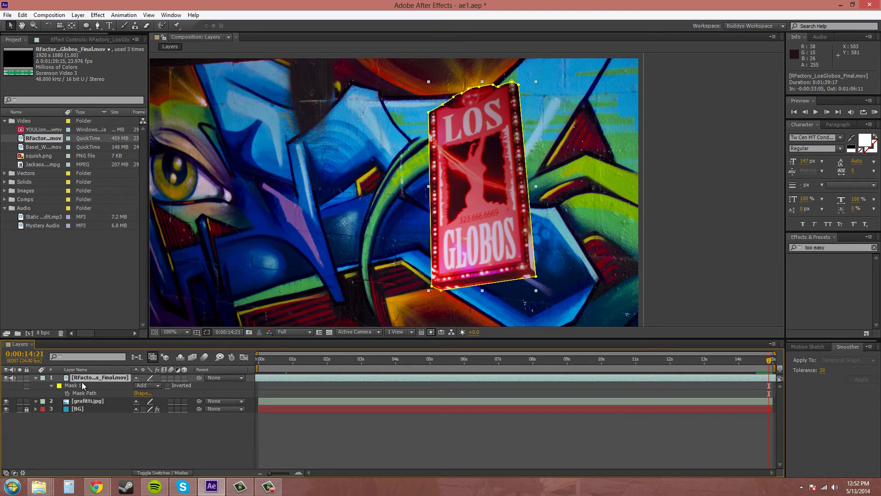
key(m)
key(m)
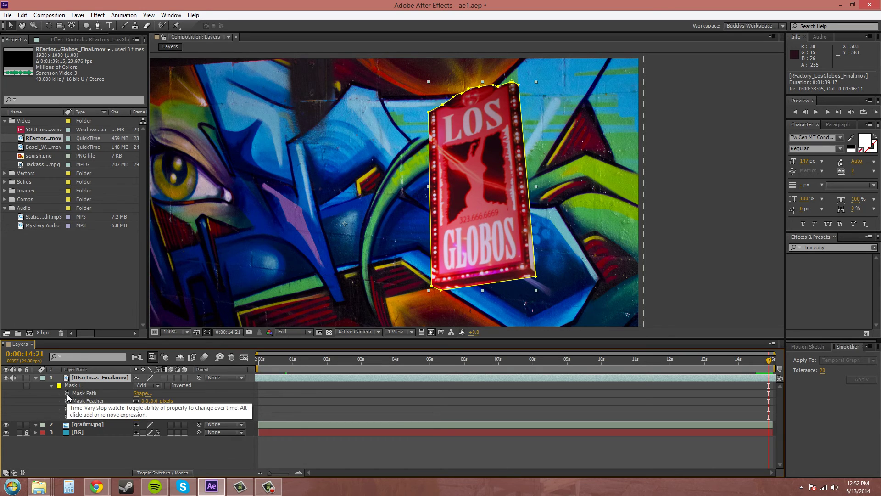
click(67, 393)
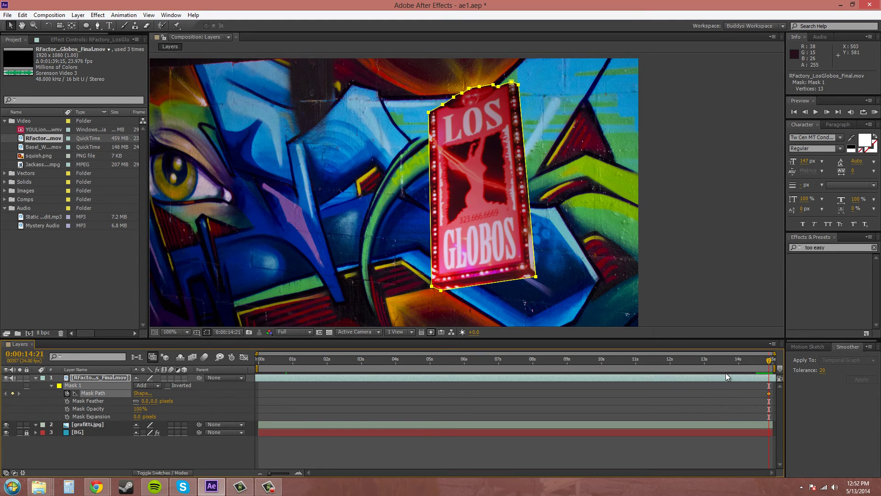
Step back through the frames to 0:00:14:16
key(Page_Up)
key(Page_Up)
key(Page_Up)
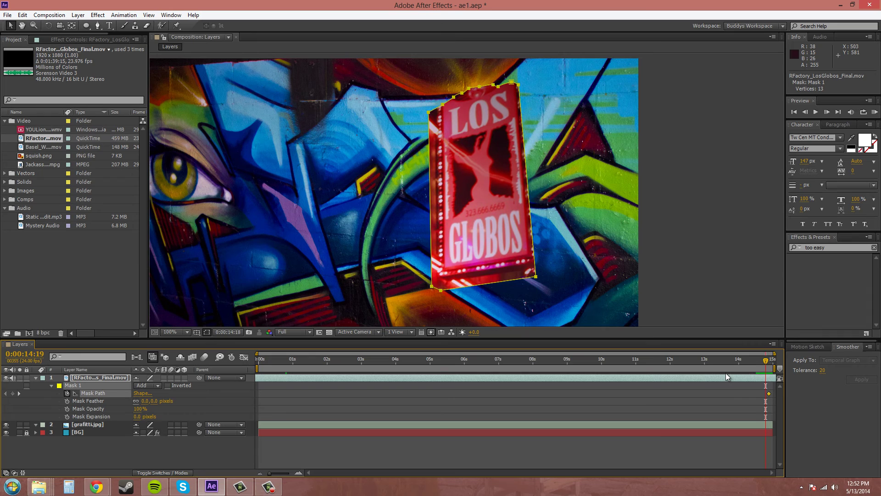
key(Page_Up)
key(Page_Up)
key(Page_Up)
key(Page_Up)
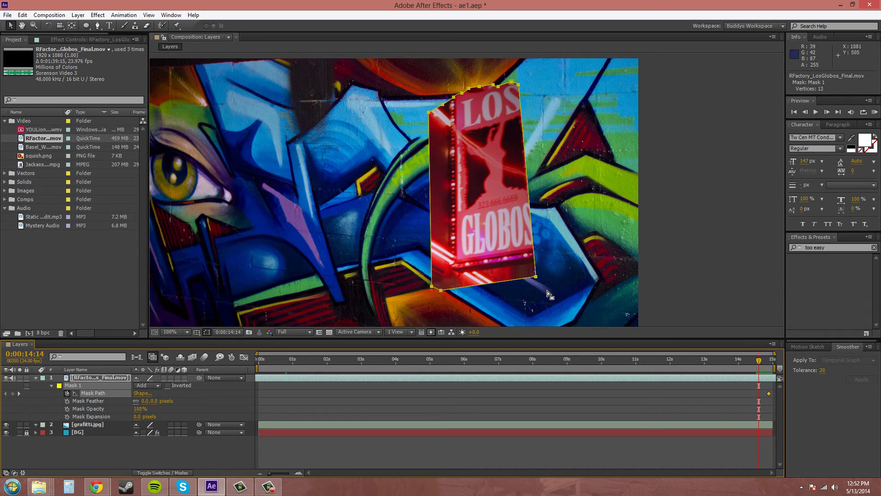
key(Page_Down)
key(Page_Down)
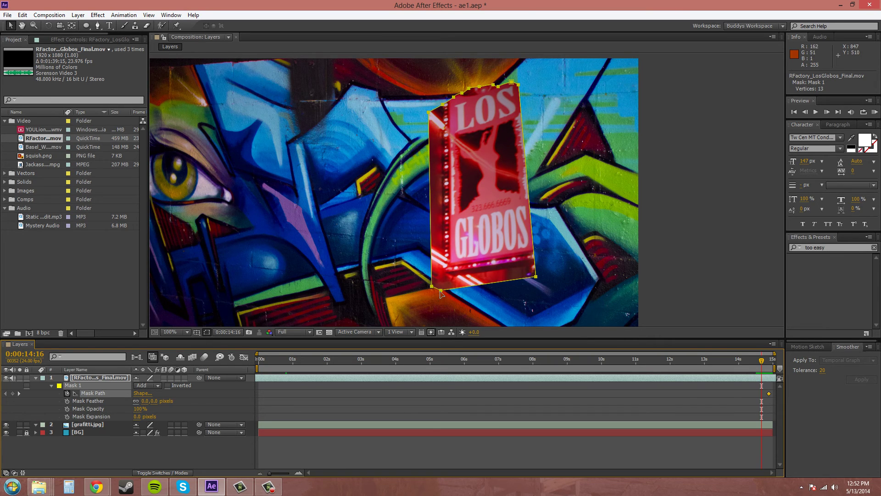
Drag Mask 1 up and right onto the sign and fine-tune its position with arrow keys
drag(440, 291, 451, 279)
key(Up)
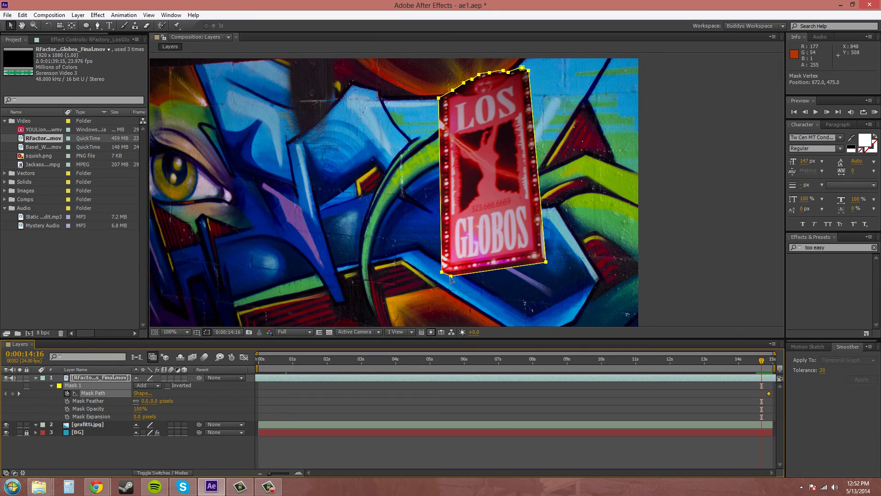
key(Right)
key(Up)
key(Right)
key(Up)
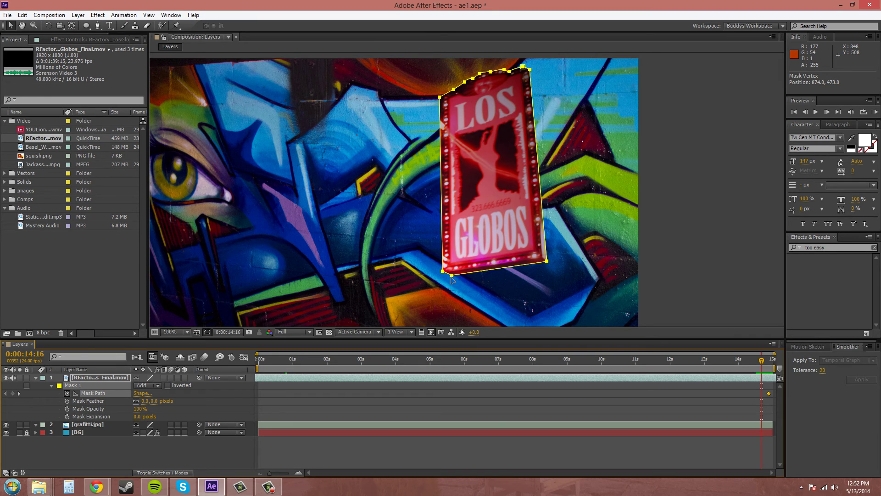
key(Down)
key(Down)
key(Right)
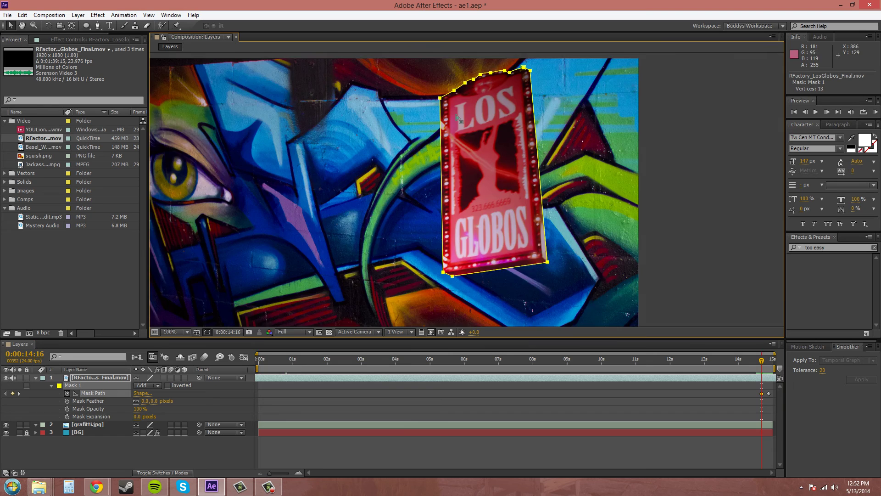
Zoom in and pull the mask's top-left corner onto the sign's edge
scroll(457, 119, up, 4)
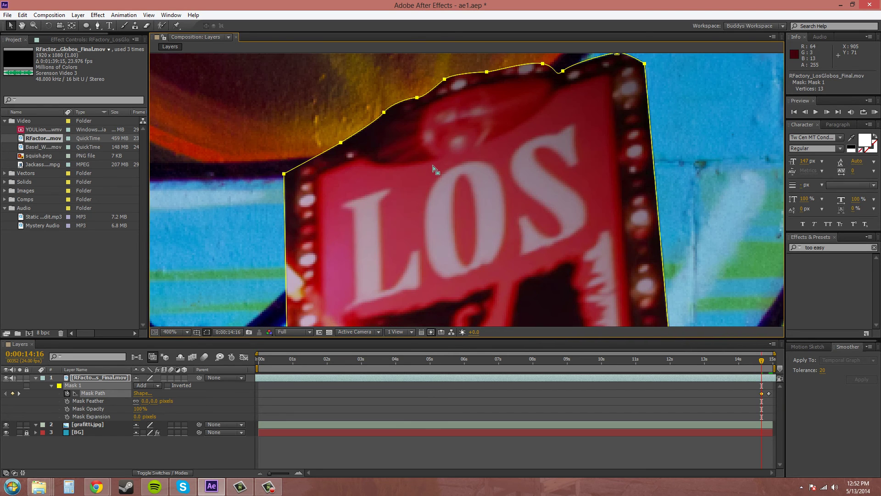
drag(433, 168, 502, 134)
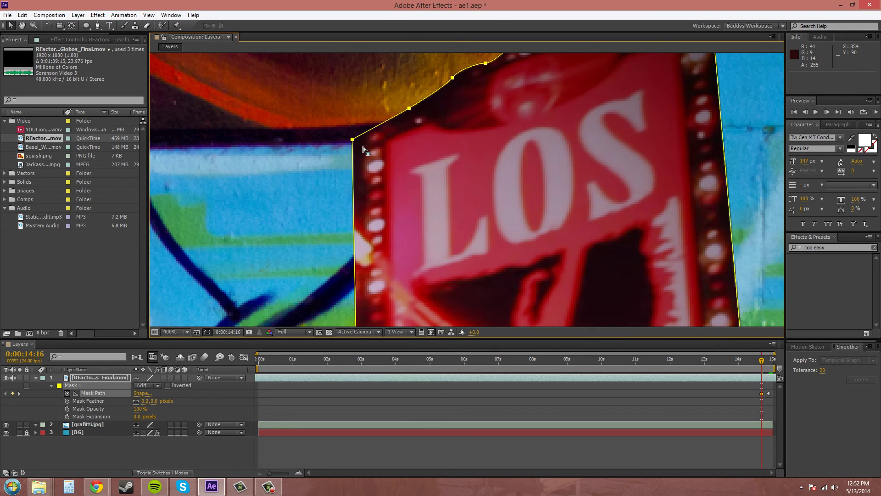
click(352, 139)
drag(353, 138, 366, 130)
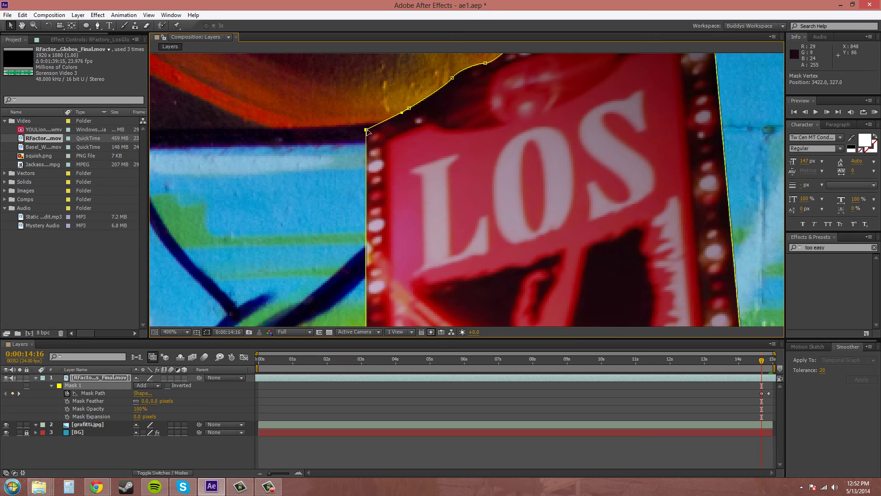
Move the lower-right and top-right mask corners out to the sign's edges
scroll(450, 216, down, 4)
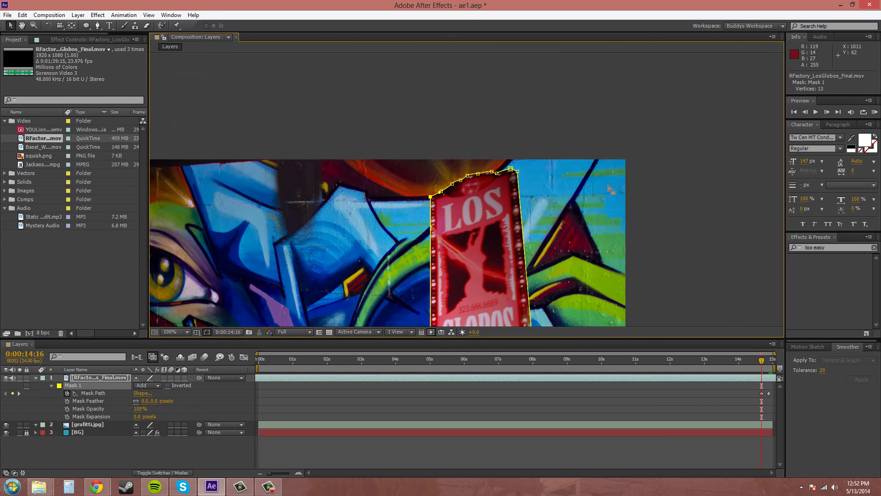
scroll(571, 167, up, 2)
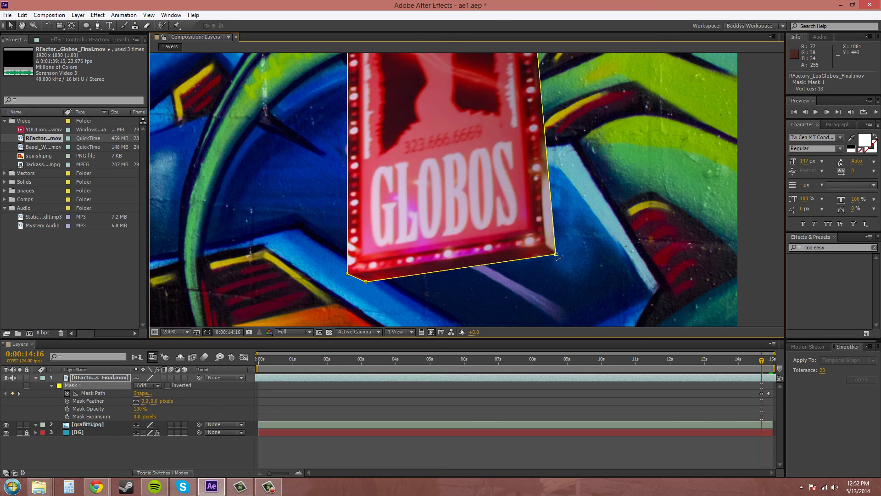
drag(556, 254, 564, 255)
scroll(618, 163, up, 4)
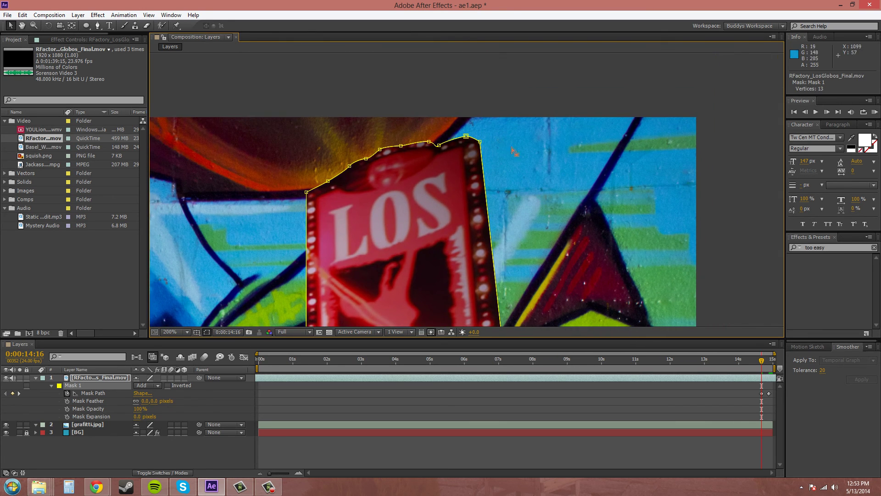
mouse_move(480, 142)
mouse_down()
mouse_move(508, 145)
mouse_move(487, 142)
mouse_up()
scroll(522, 144, down, 10)
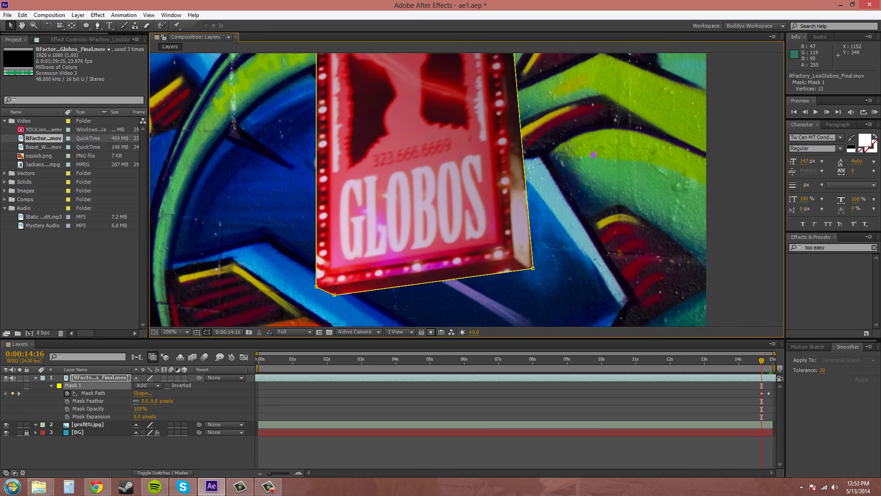
Dismiss the layer's context menu and return the view to 100%
right_click(539, 239)
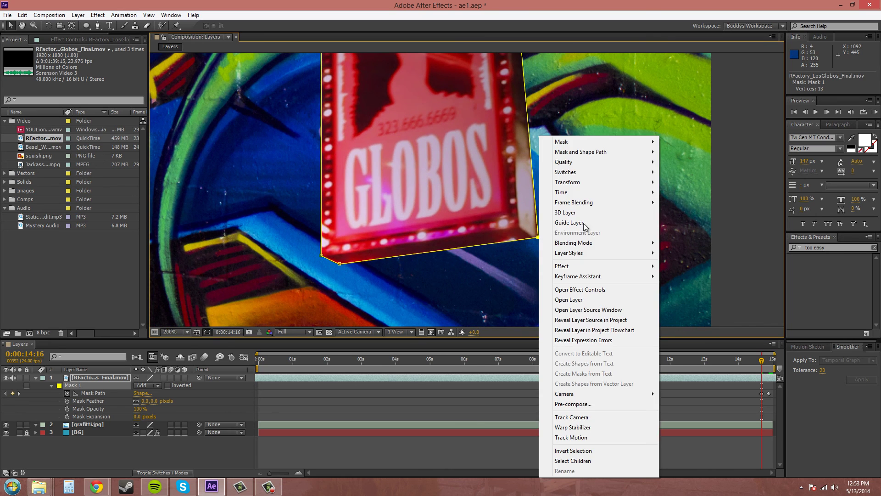
click(505, 267)
key(comma)
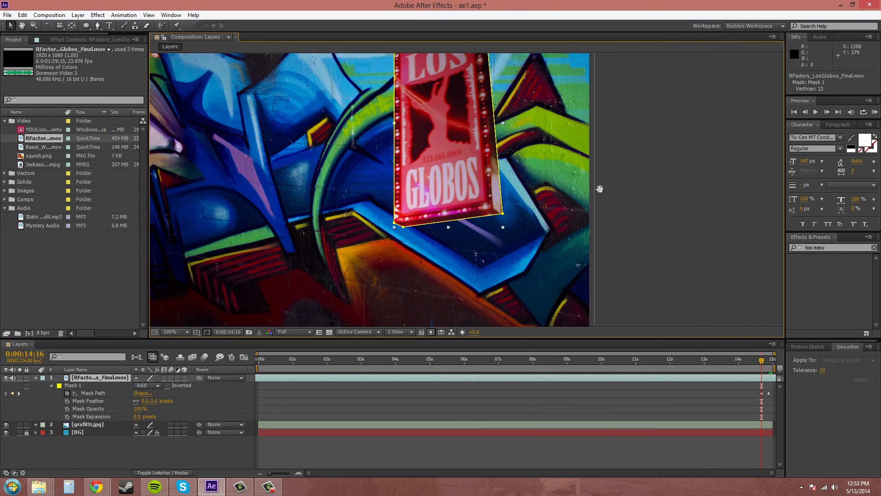
Zoom the viewer to 200% and browse the layer context menu's Mask submenu
scroll(597, 206, up, 3)
scroll(500, 231, up, 1)
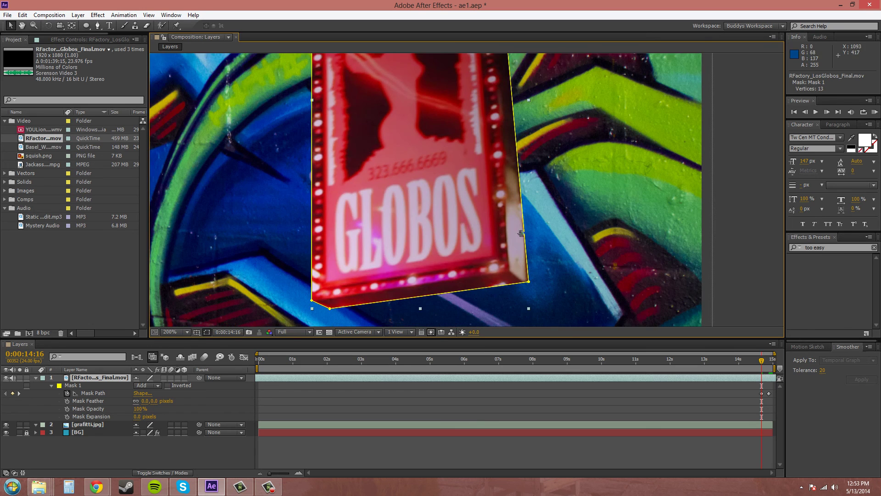
right_click(508, 238)
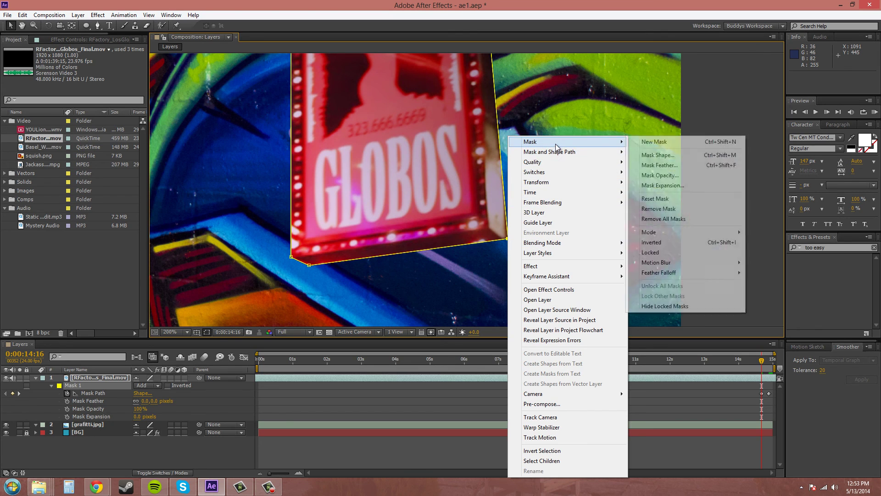
mouse_move(559, 156)
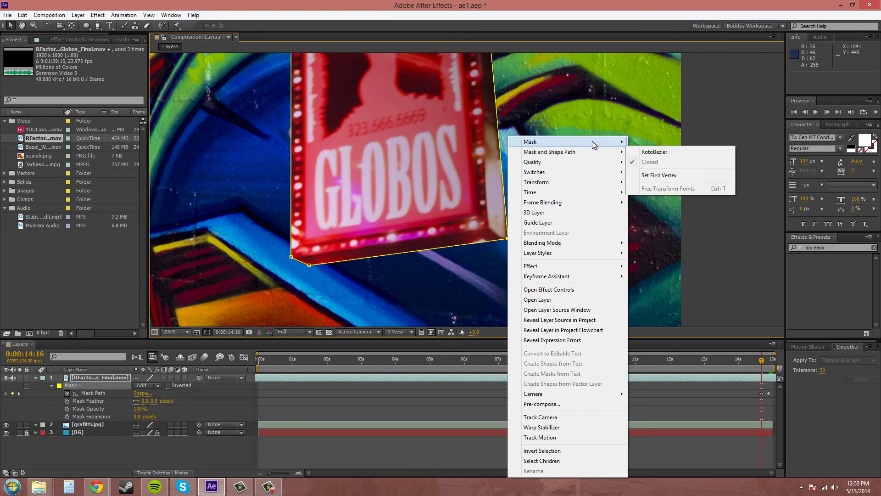
mouse_move(591, 141)
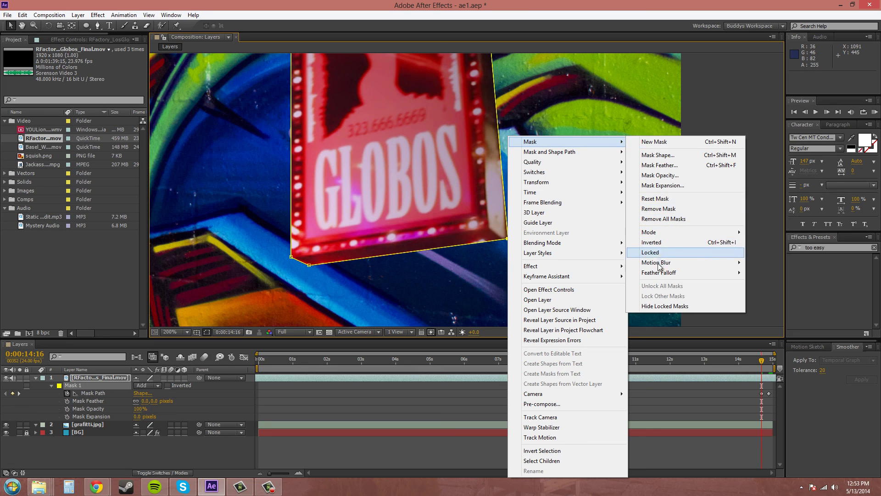